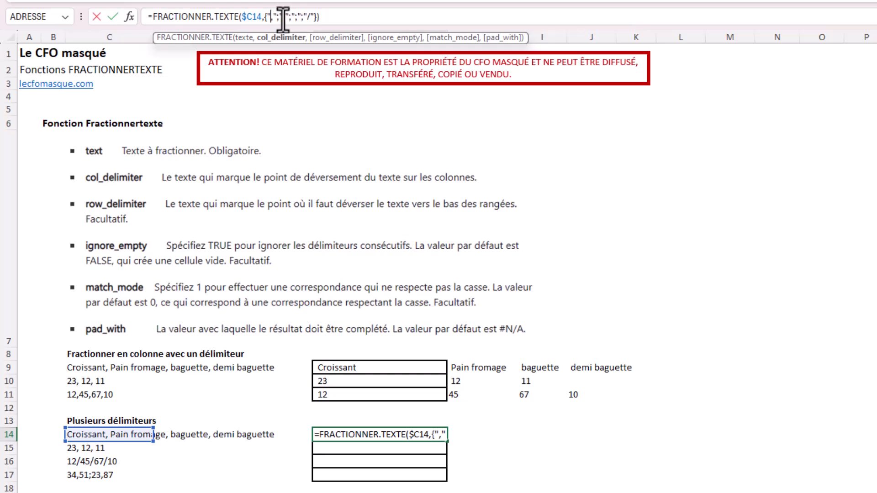
Confirm the FRACTIONNER.TEXTE formula with several delimiters, including "/", in G14 and fill it down to G17.
click(290, 17)
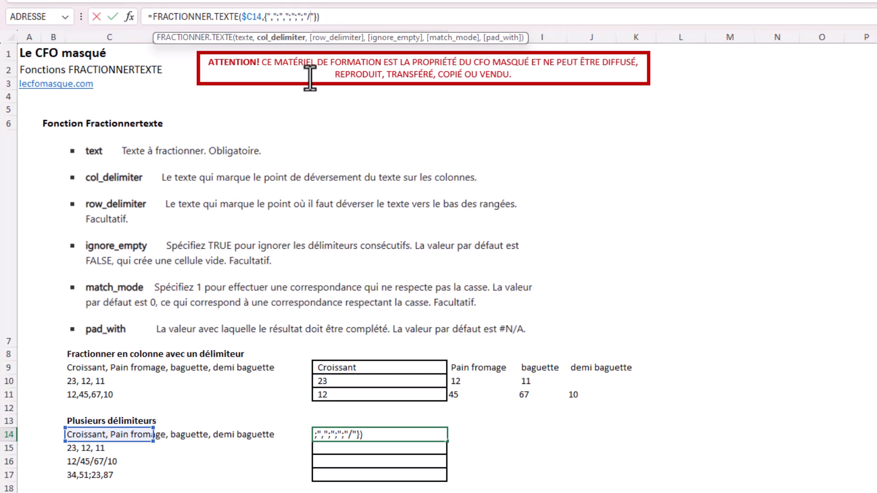
key(Return)
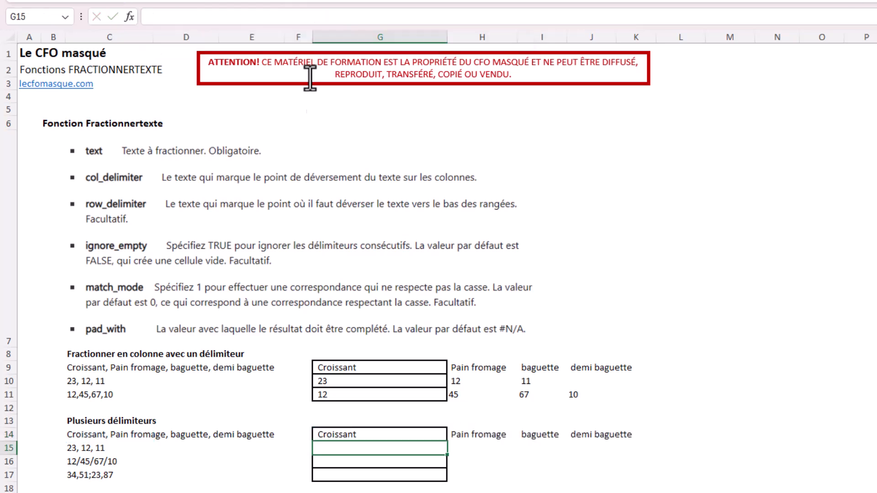
click(439, 436)
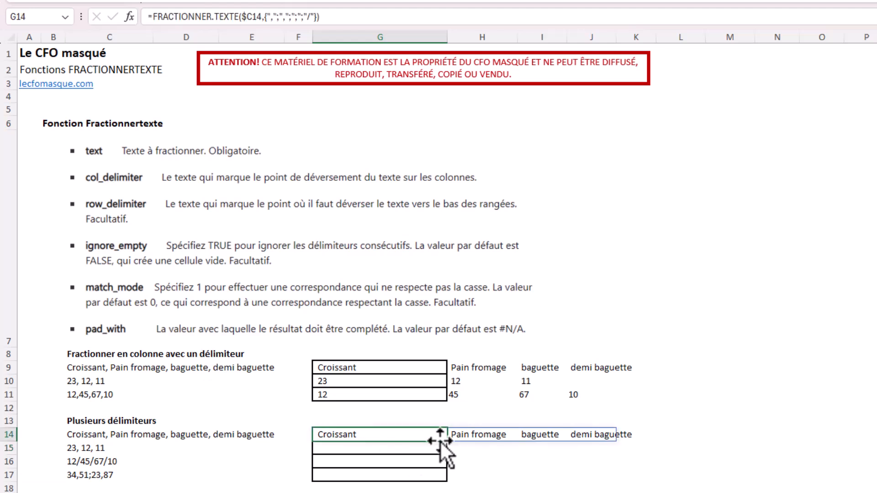
drag(440, 440, 439, 480)
Examine the split values in rows 16 and 17 across columns G to J.
click(579, 465)
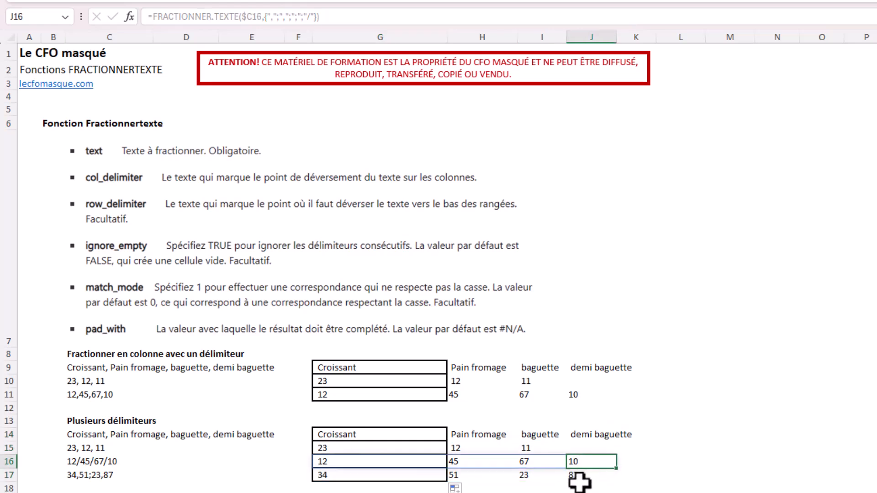
click(579, 479)
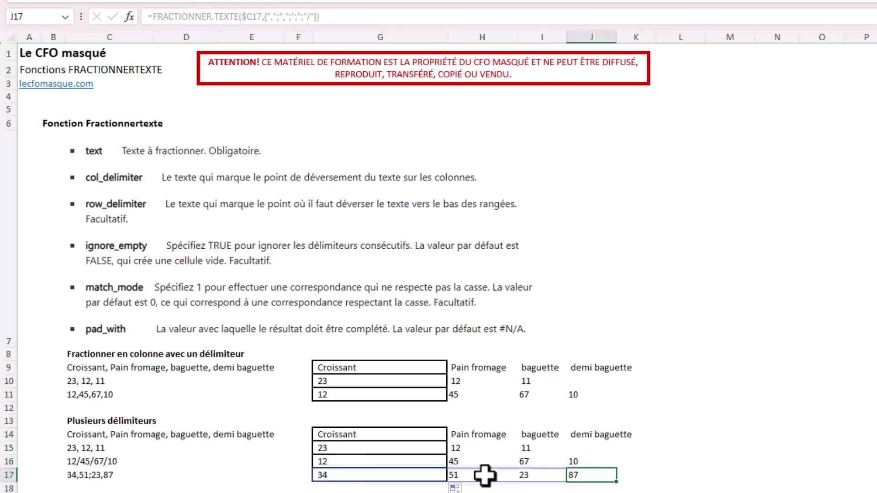
click(525, 477)
click(456, 475)
click(392, 475)
click(400, 464)
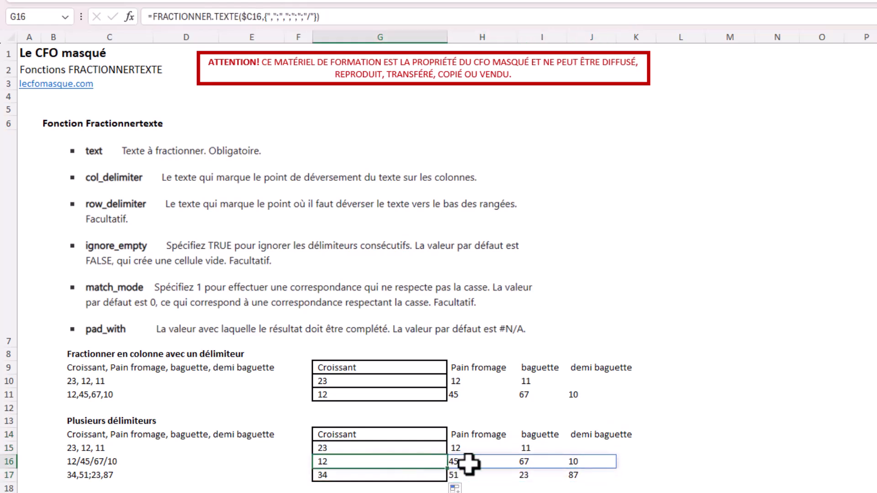
click(479, 463)
click(527, 462)
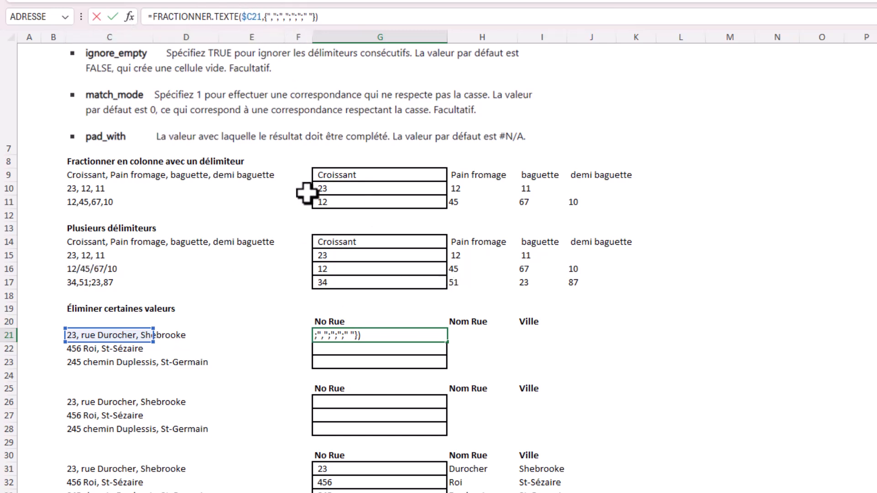
Confirm the FRACTIONNER.TEXTE formula for C21, with the space among its delimiters, in G21 and fill it down to G23.
key(Return)
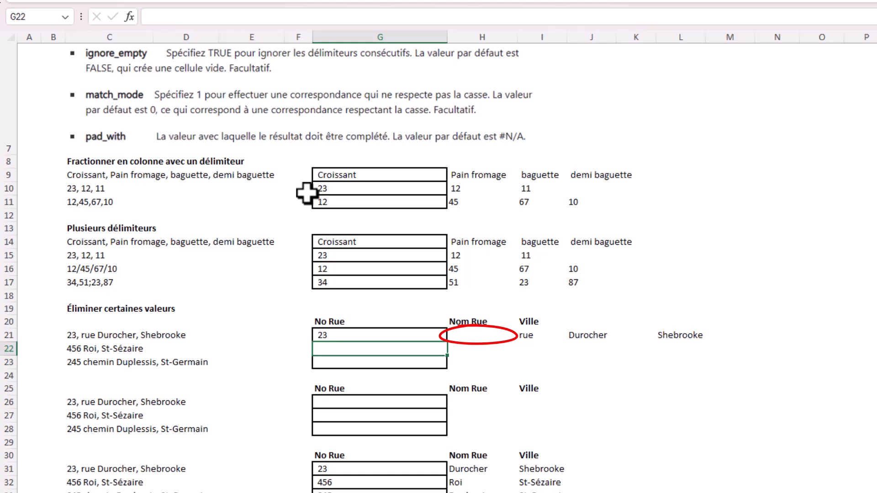
key(Up)
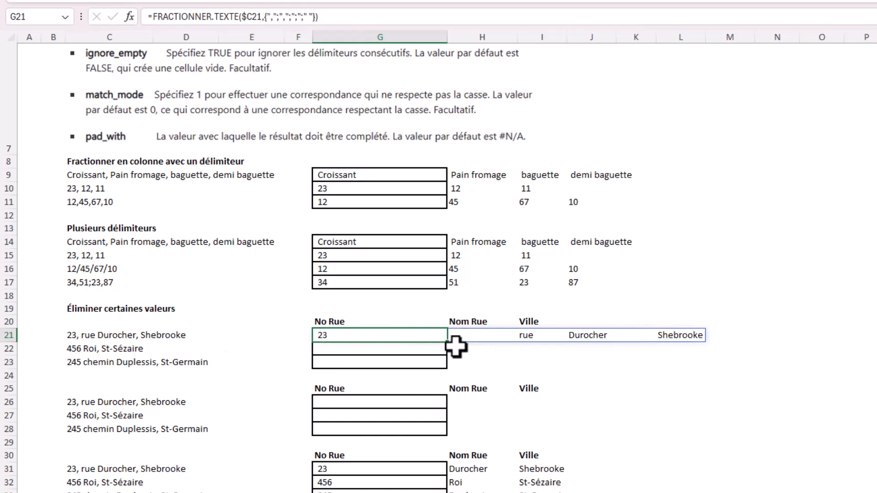
scroll(342, 270, up, 1)
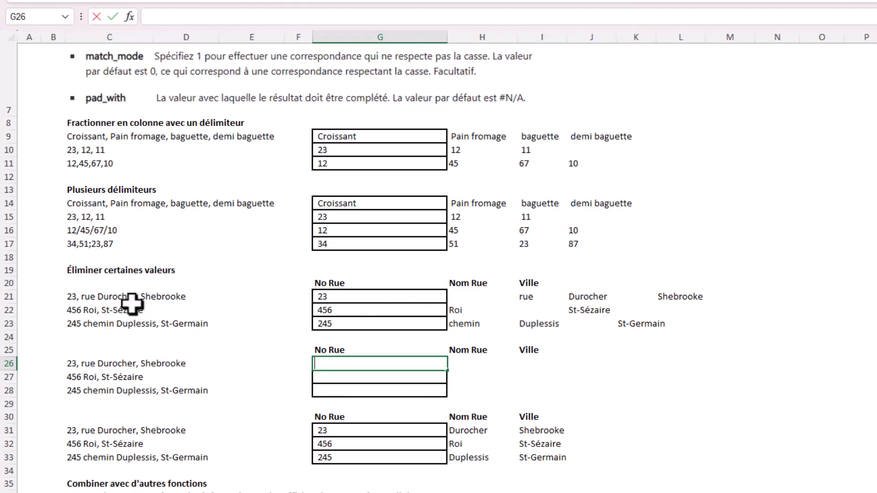
Enter =FRACTIONNER.TEXTE($C26,{",";",";";";" ";"rue";"chemin"}) in G26 and fill it down to G28.
text(=FRACTIONNER.TEXTE($C26,{",";",";";";" ";"rue";"chemin"}))
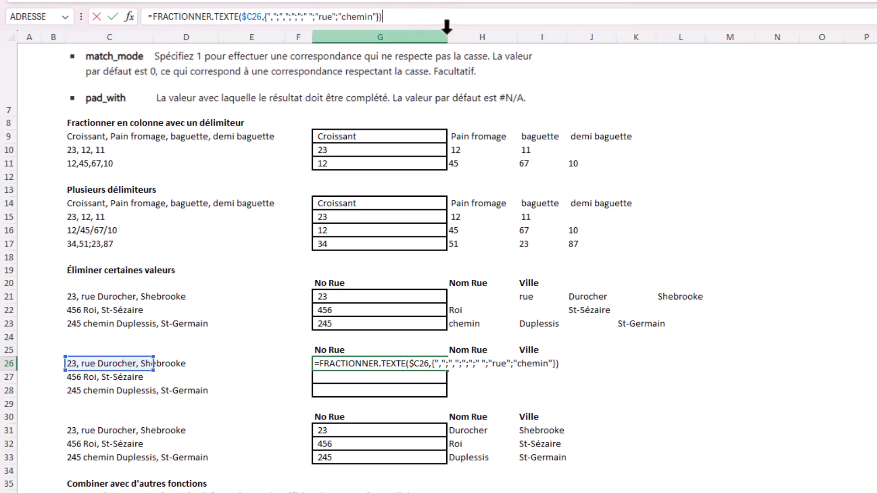
key(Return)
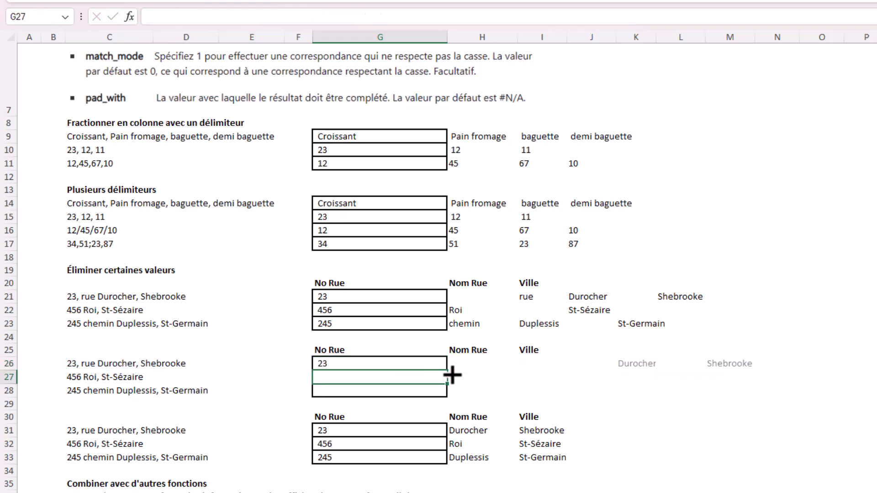
click(432, 366)
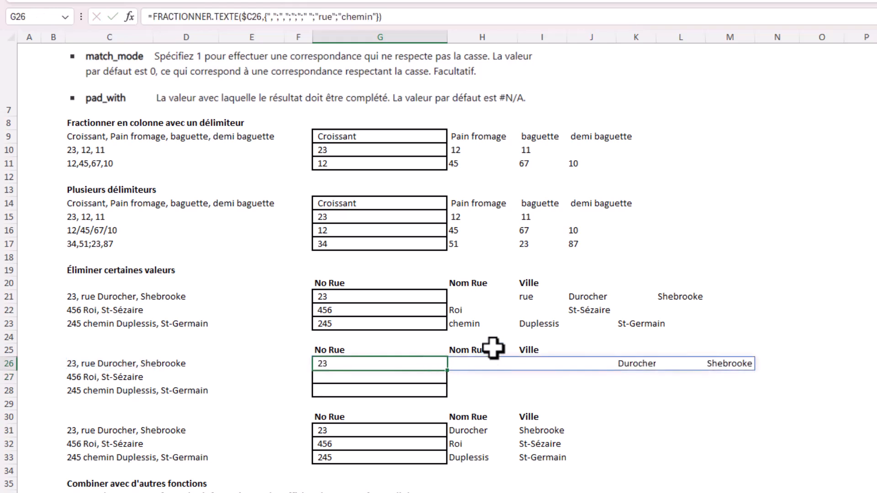
click(529, 297)
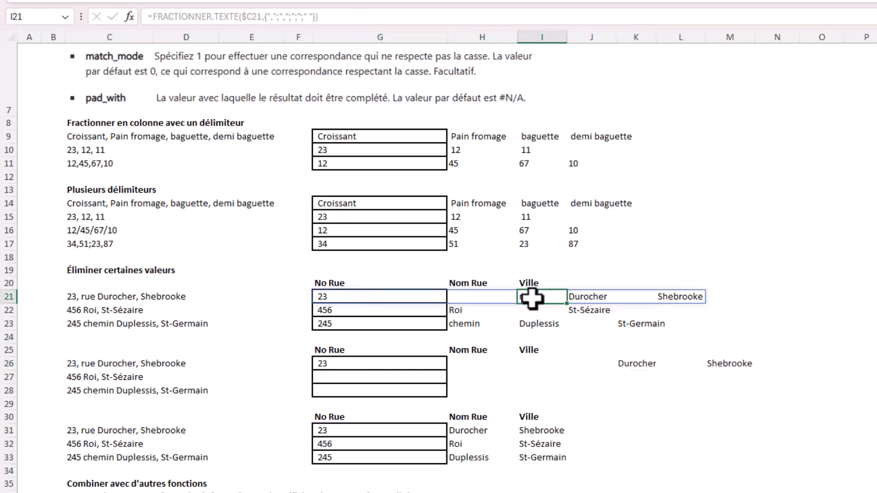
click(535, 365)
click(406, 367)
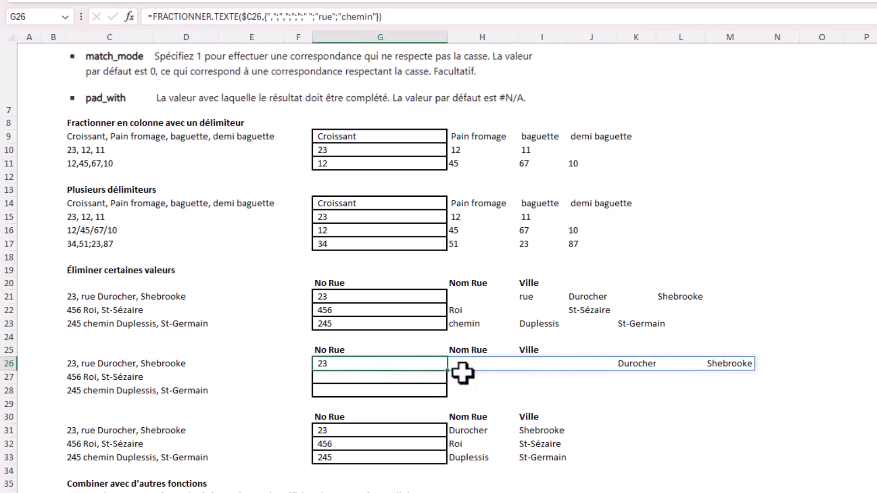
drag(449, 371, 449, 396)
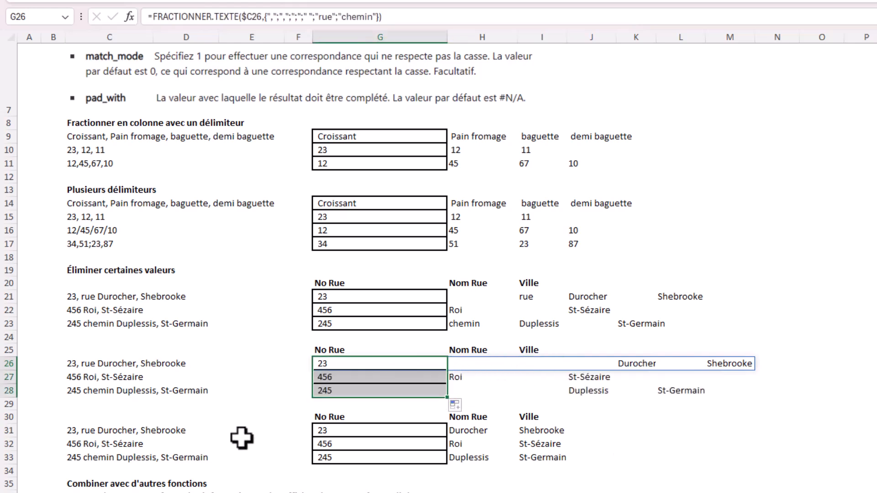
Review the ignore_empty argument of the FRACTIONNER.TEXTE formula in G31.
click(389, 430)
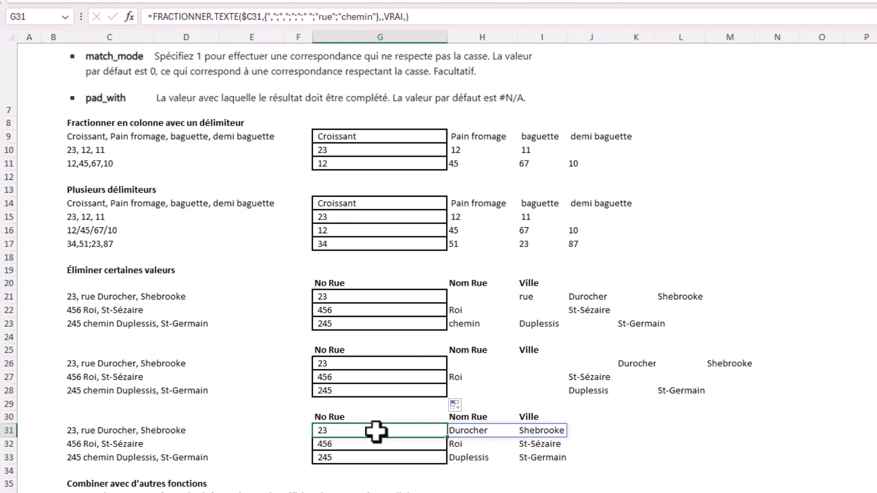
click(386, 17)
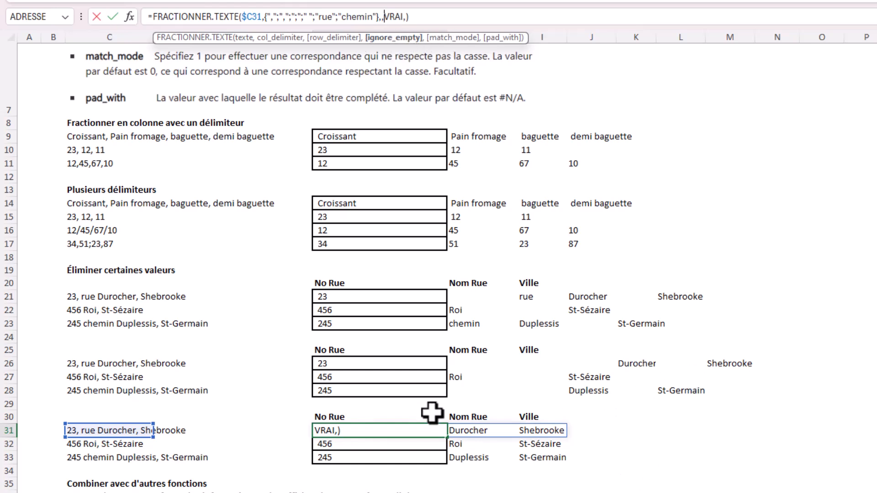
scroll(567, 299, down, 5)
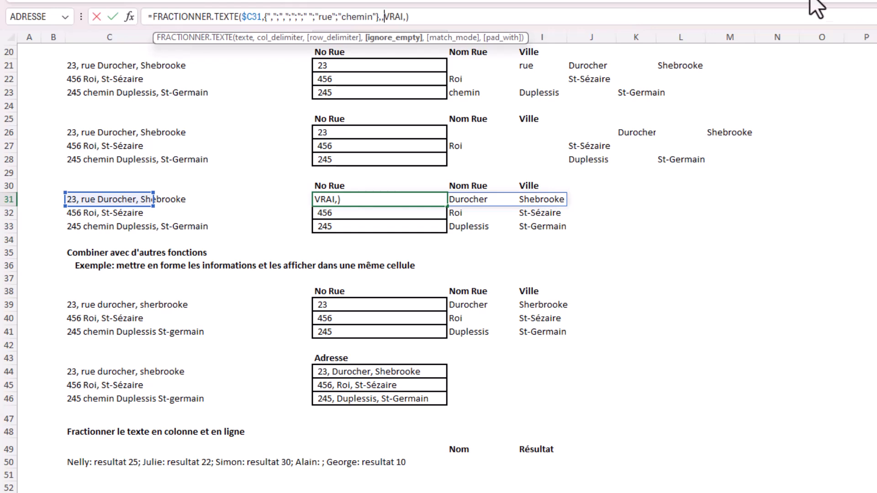
key(Return)
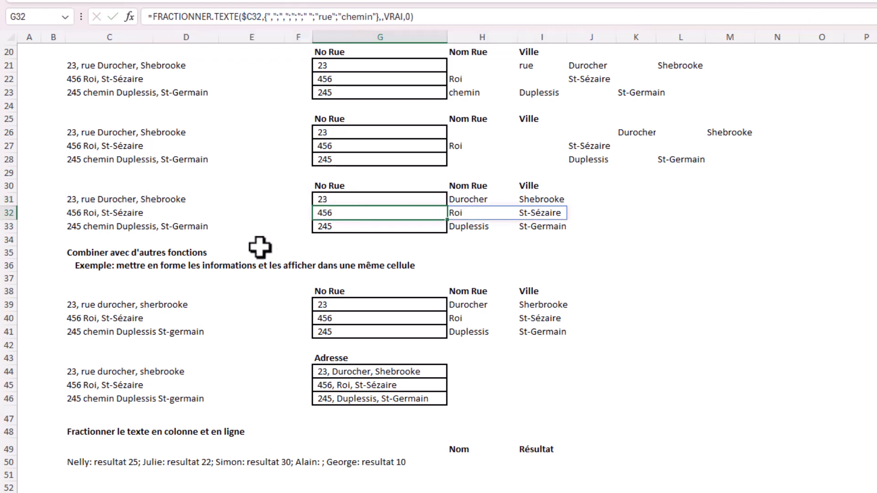
Review the NOMPROPRE formula in G39 and the JOINDRE.TEXTE formula in G44 that wrap FRACTIONNER.TEXTE.
click(354, 307)
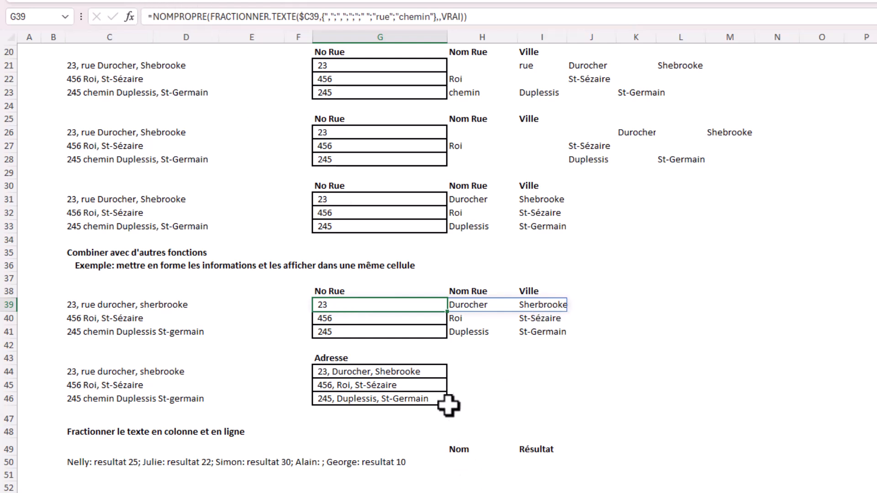
key(Down)
key(Down)
key(Down)
key(Down)
key(Down)
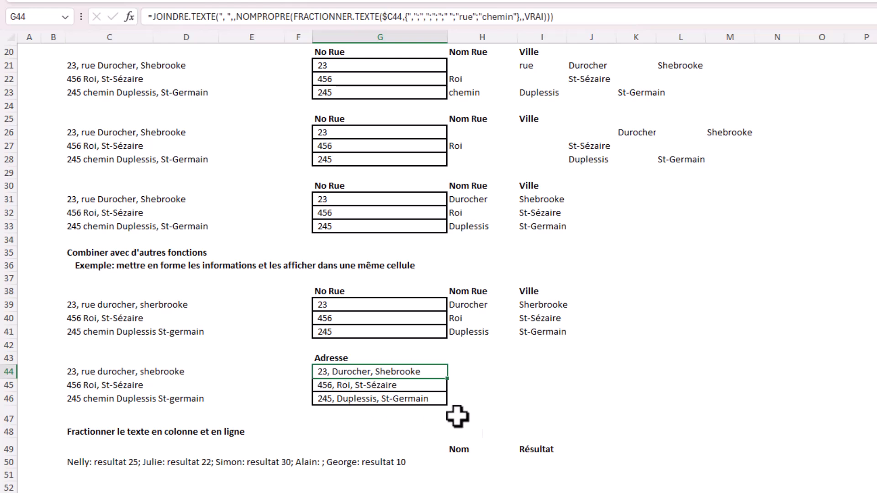
Enter =FRACTIONNER.TEXTE(C50,":",";") in H50 to split the text into both columns and rows.
scroll(272, 452, down, 2)
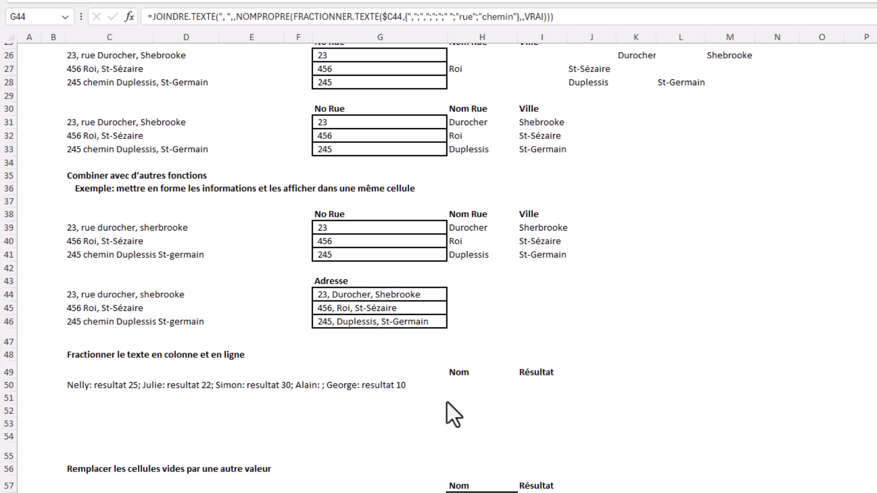
click(460, 389)
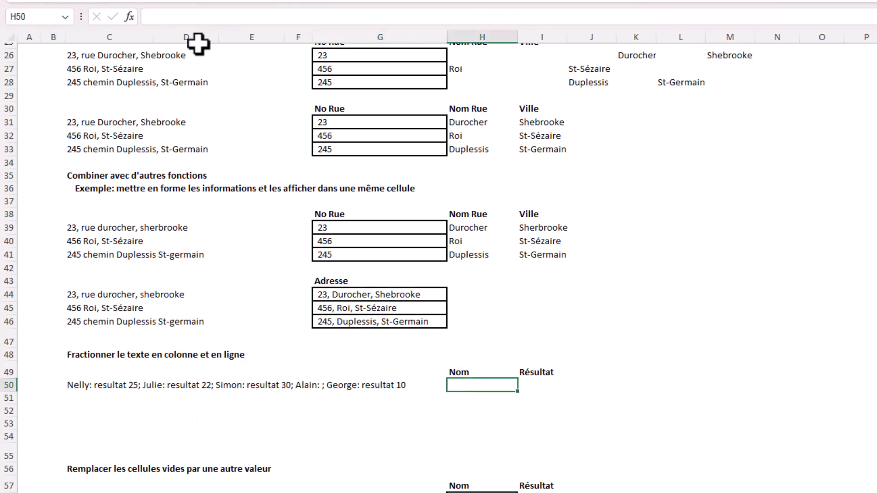
click(179, 16)
text(=FRACTIONNER.TEXTE(C50,":",";"))
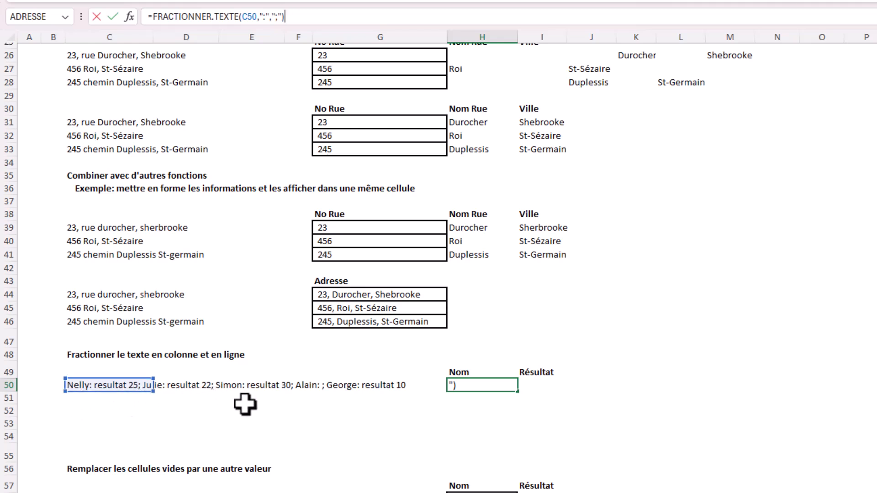
key(Left)
key(Left)
key(Left)
key(Left)
key(Left)
key(Left)
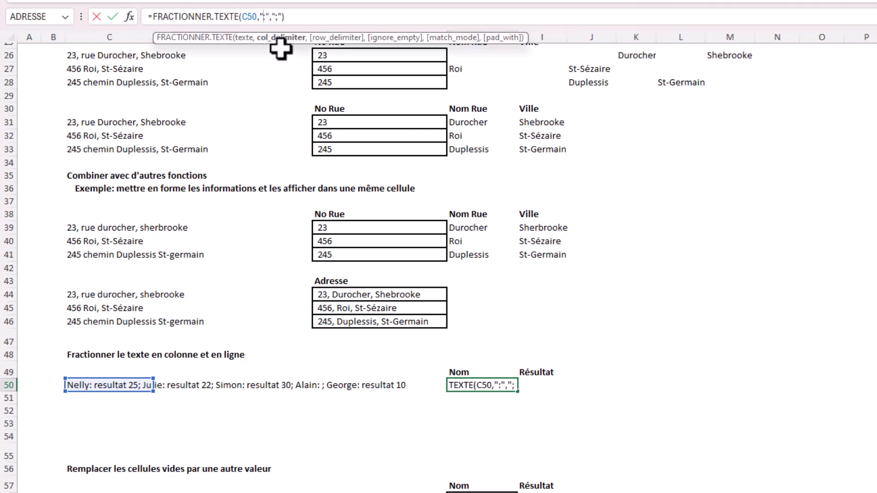
click(279, 16)
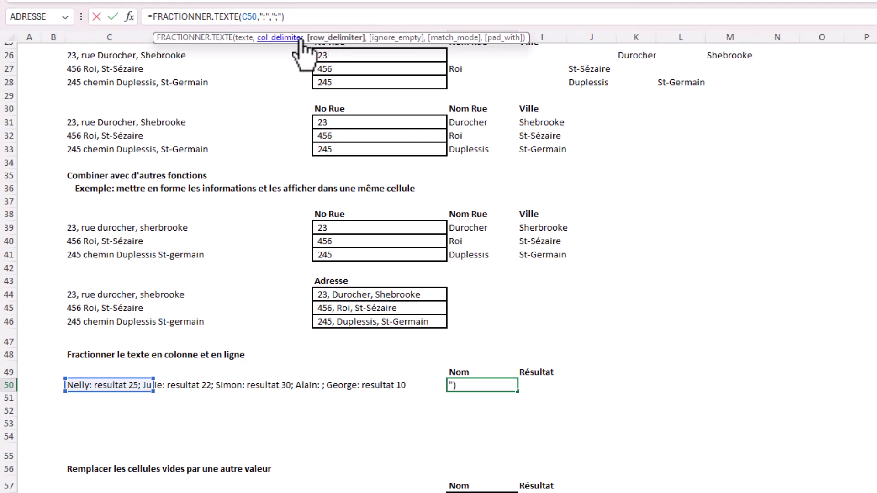
key(Return)
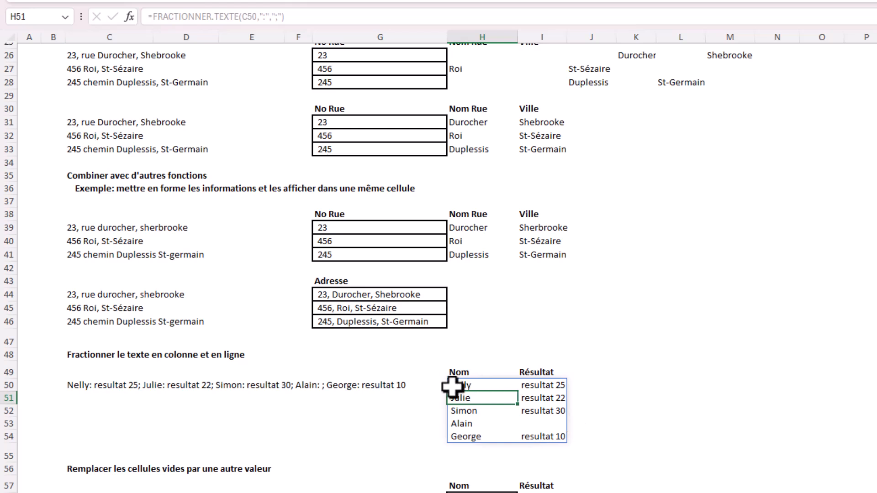
Examine the Nom and Résultat columns of the array in H50:I54, including cell I53.
drag(483, 388, 512, 436)
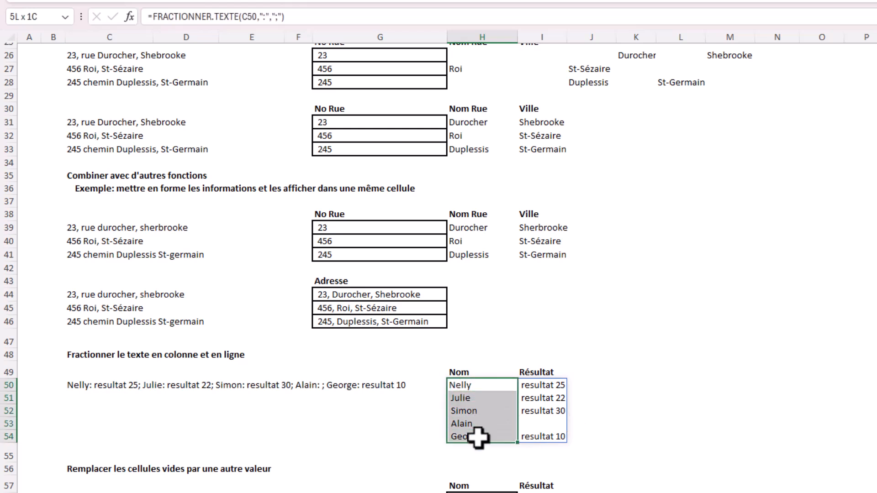
drag(543, 386, 546, 434)
click(524, 419)
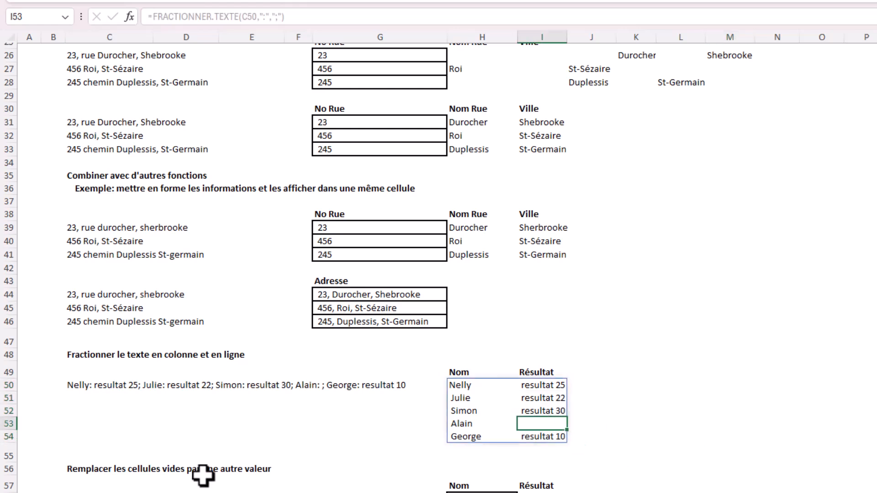
Enter =FRACTIONNER.TEXTE(C67,{": resultat ";":"},";",VRAI,,"Non Complété") in H67, checking each argument from texte to pad_with.
scroll(251, 379, up, 10)
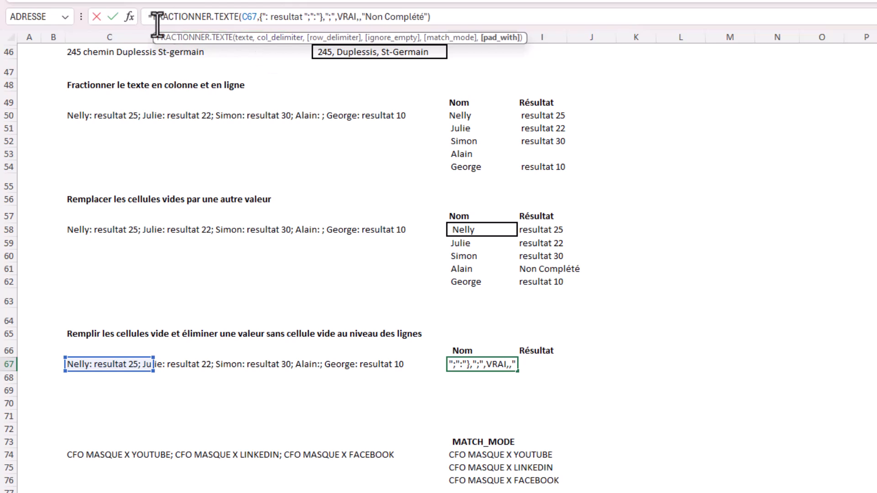
click(253, 16)
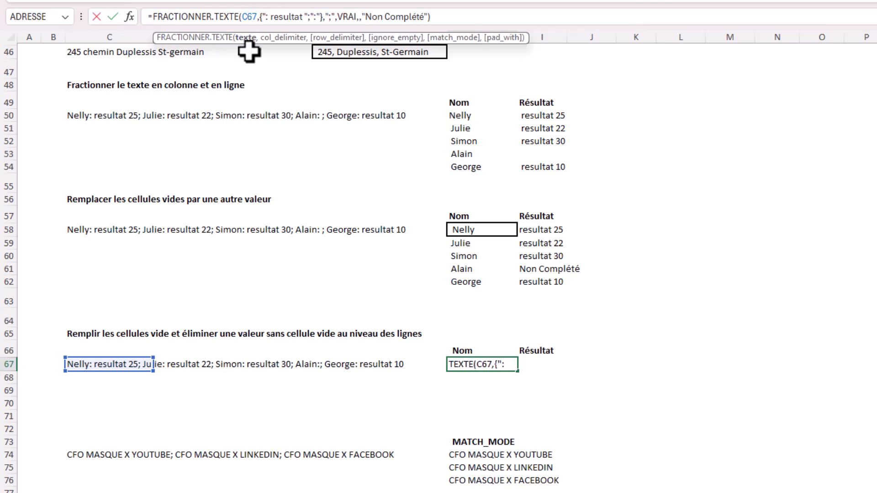
click(284, 17)
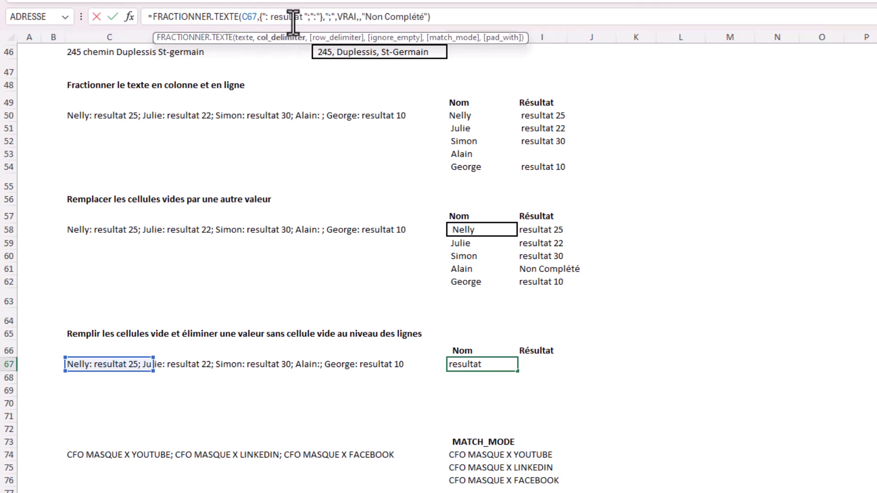
click(331, 16)
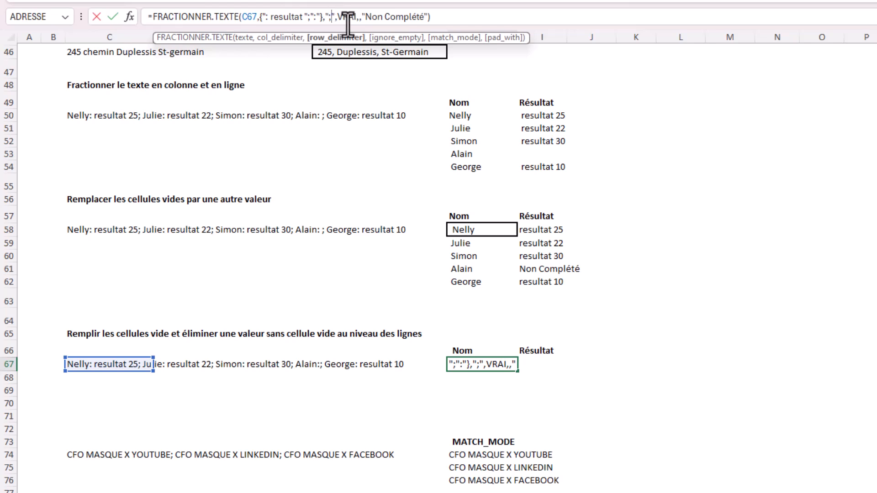
click(347, 16)
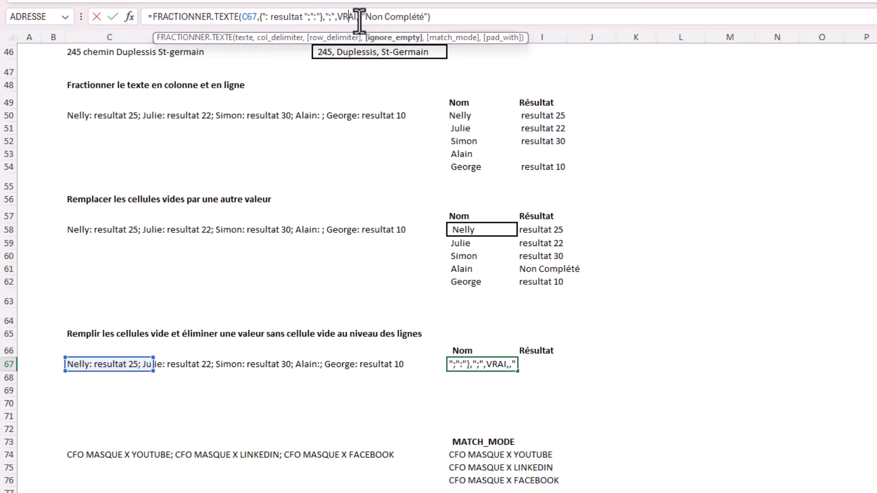
click(361, 16)
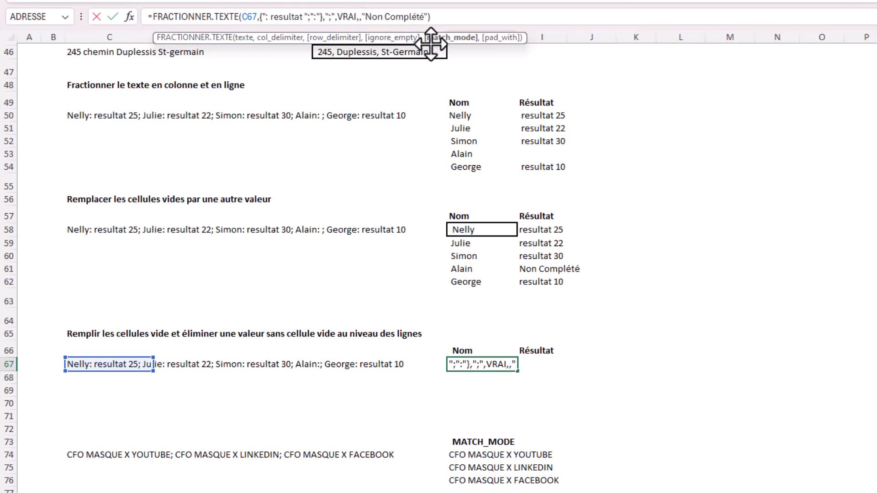
click(396, 17)
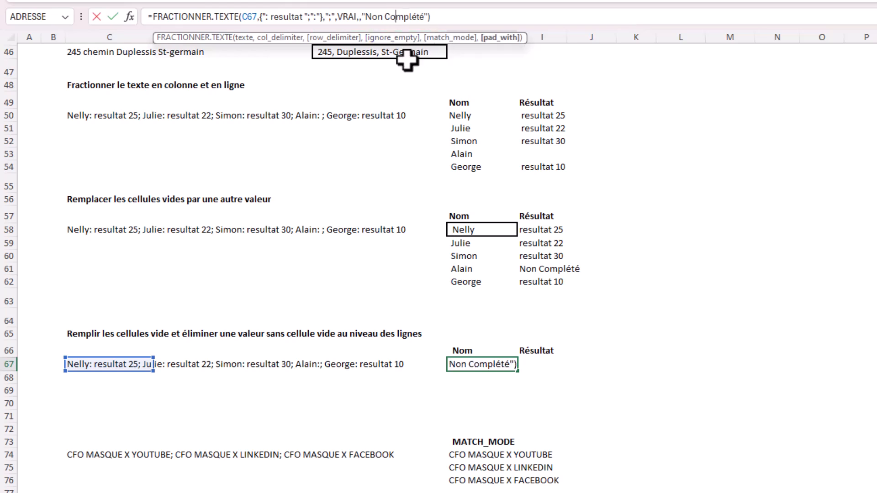
key(Return)
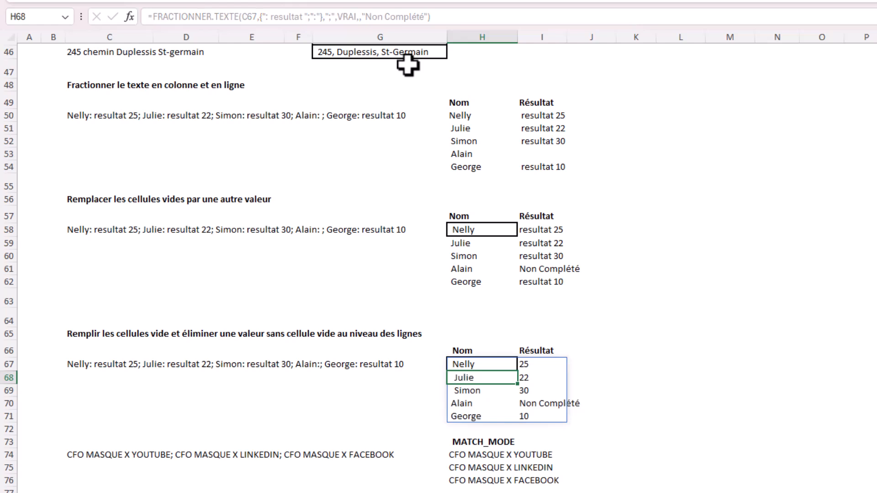
Review the col_delimiter and match_mode arguments of the formula in H74 against the match_mode description at the start of the sheet.
scroll(457, 252, down, 3)
click(483, 339)
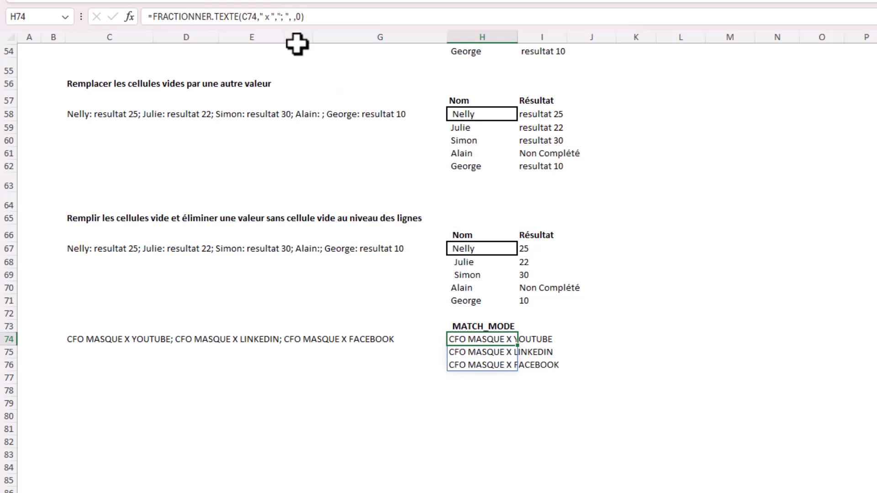
click(268, 17)
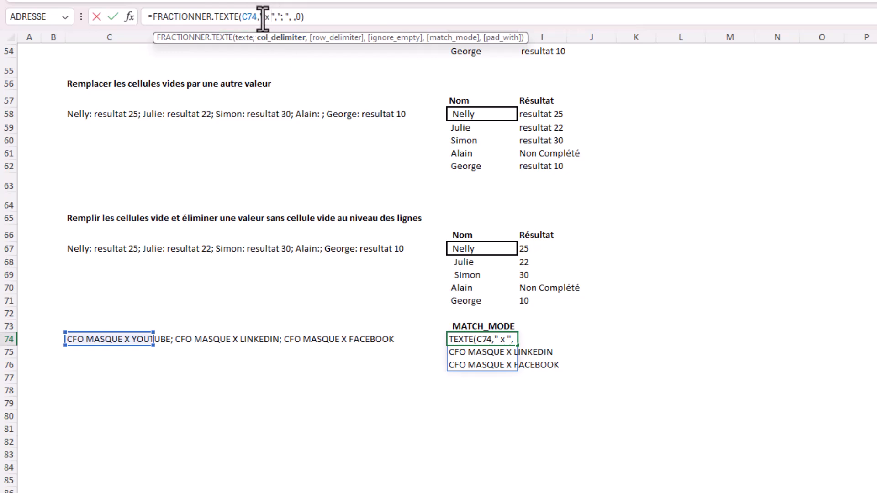
click(300, 19)
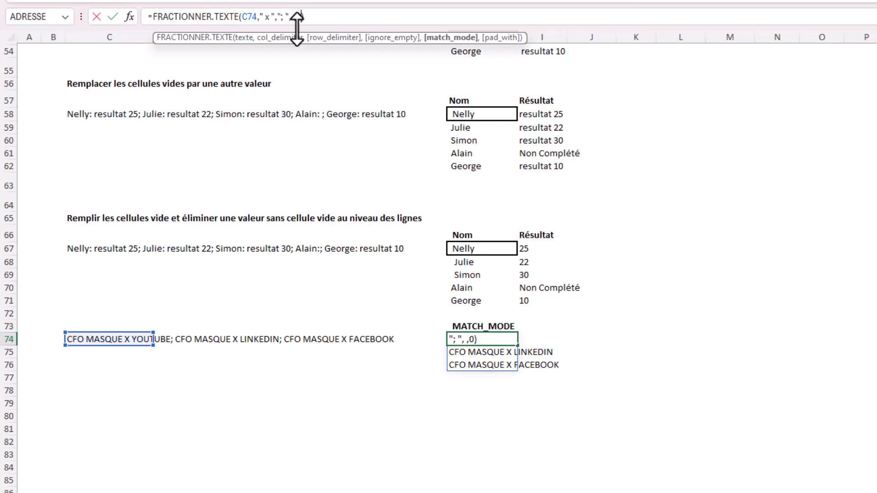
scroll(458, 385, up, 6)
scroll(251, 366, down, 6)
scroll(285, 293, up, 18)
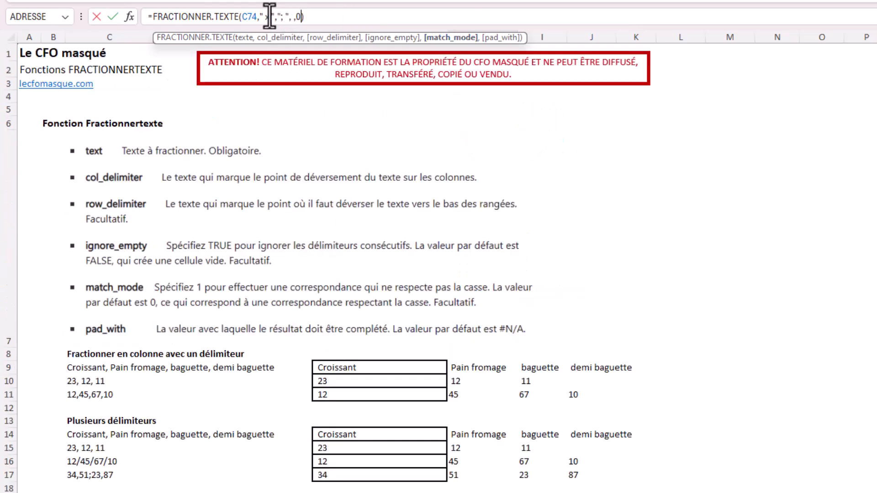
scroll(462, 417, down, 20)
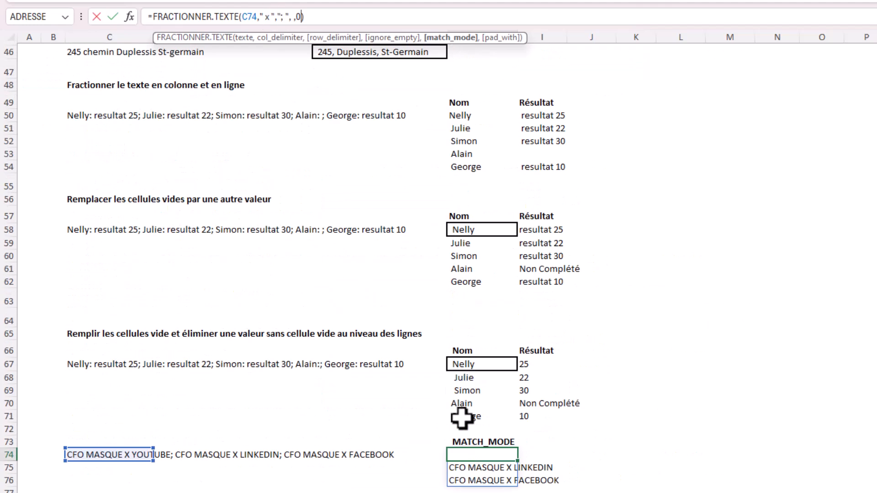
scroll(469, 420, up, 4)
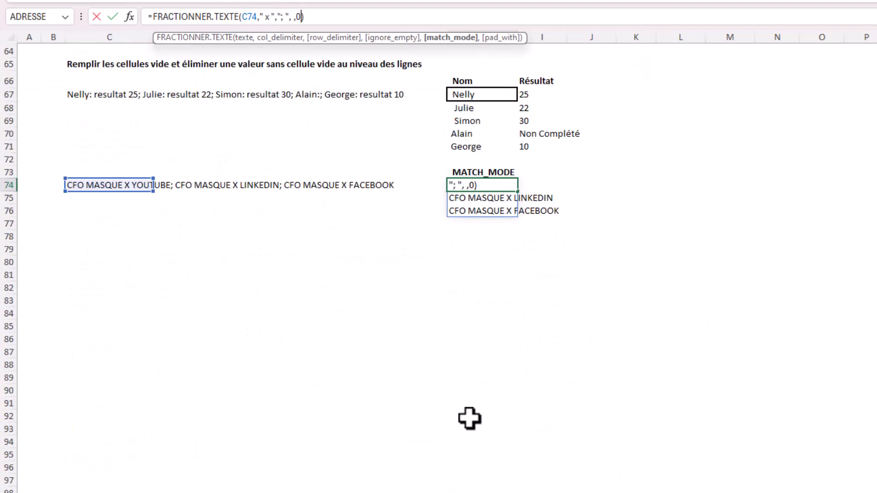
Set the match_mode argument of the FRACTIONNER.TEXTE formula in H74 to 1 for case-insensitive delimiter matching.
click(476, 185)
key(BackSpace)
text(1)
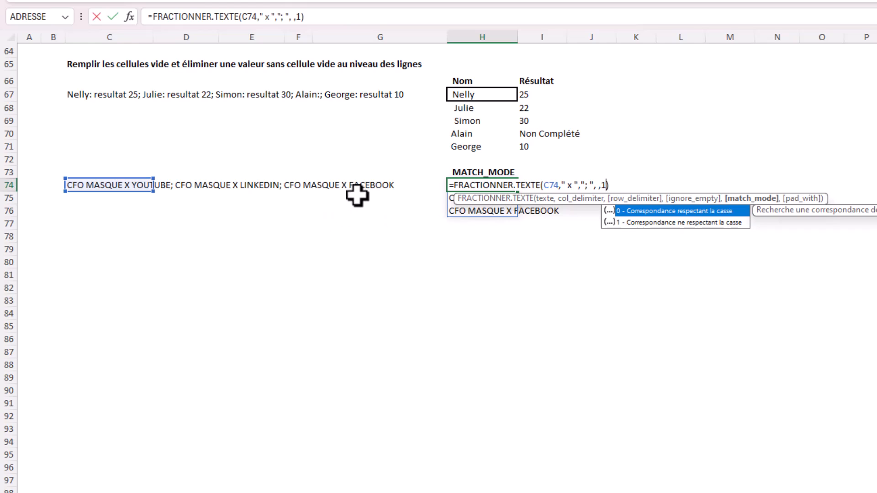
key(Return)
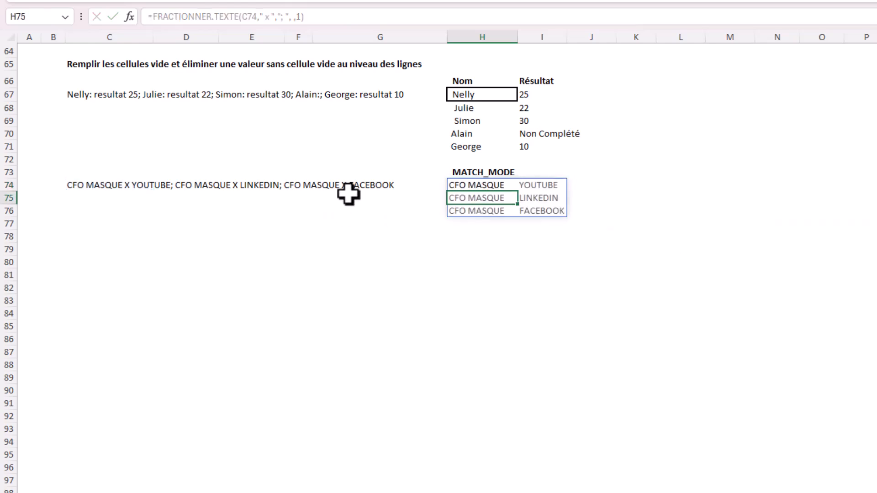
Examine the split array in H74:I76 with its formula in H74, and look back over the earlier examples.
click(530, 259)
click(529, 212)
click(525, 237)
click(515, 185)
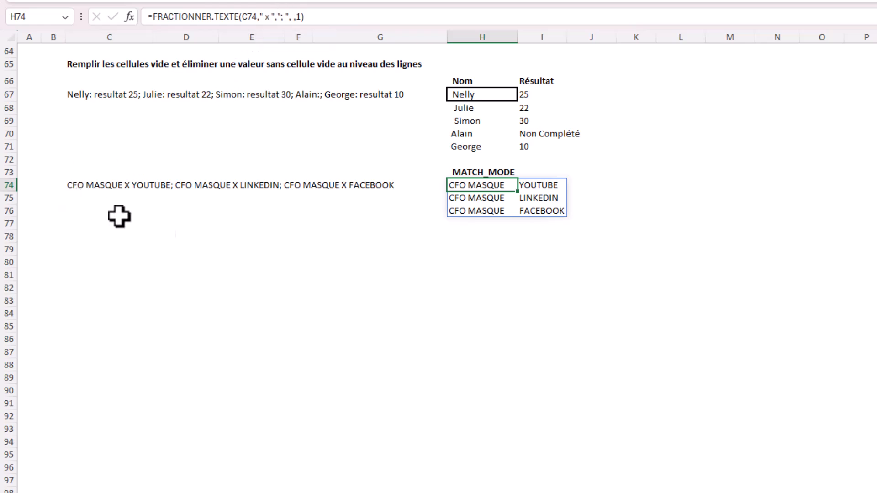
scroll(438, 182, up, 10)
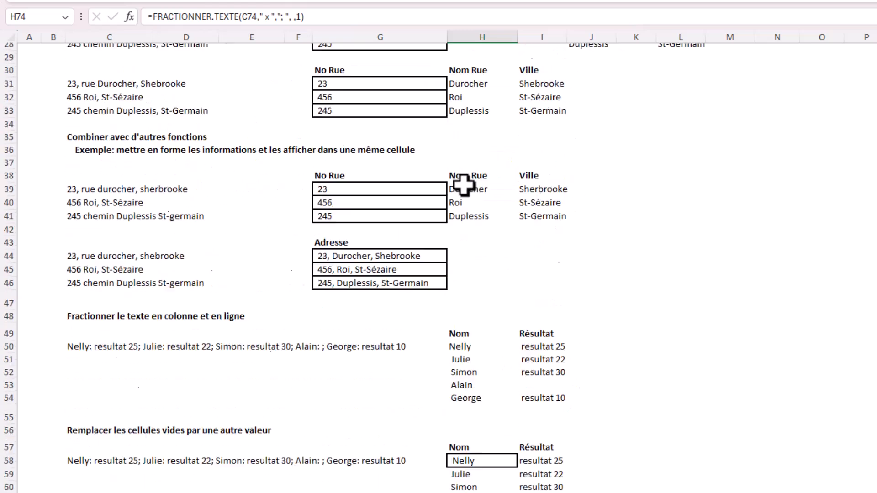